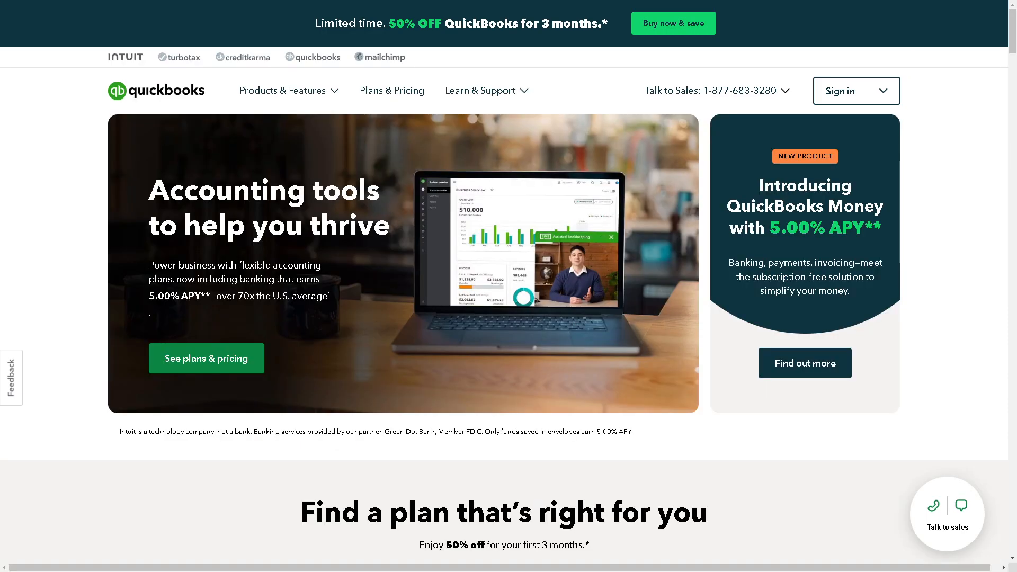
Step: Review the QuickBooks plans on the home page, starting with Simple Start
left_click(856, 99)
scroll(257, 461, "down", 1)
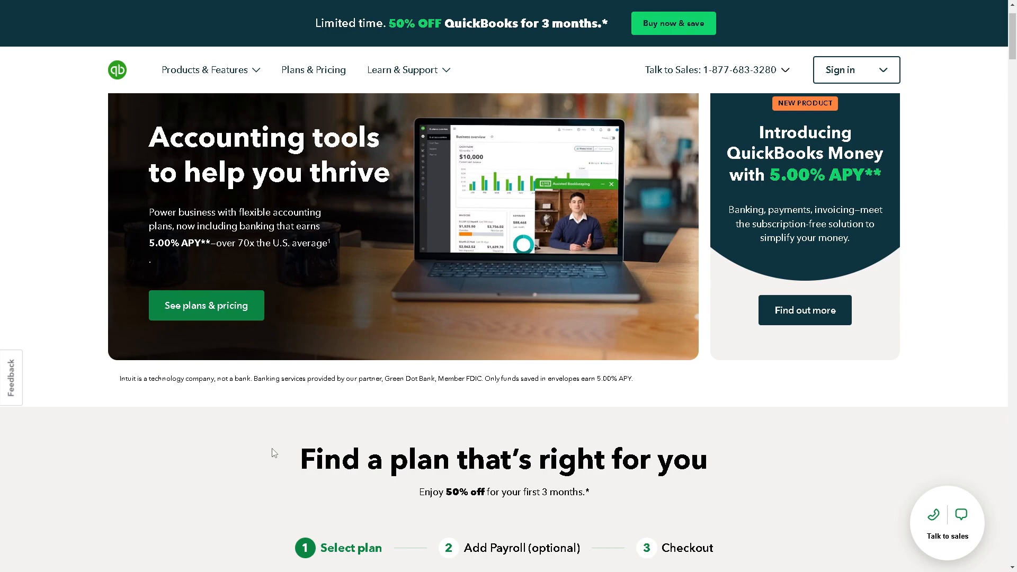
scroll(260, 459, "down", 3)
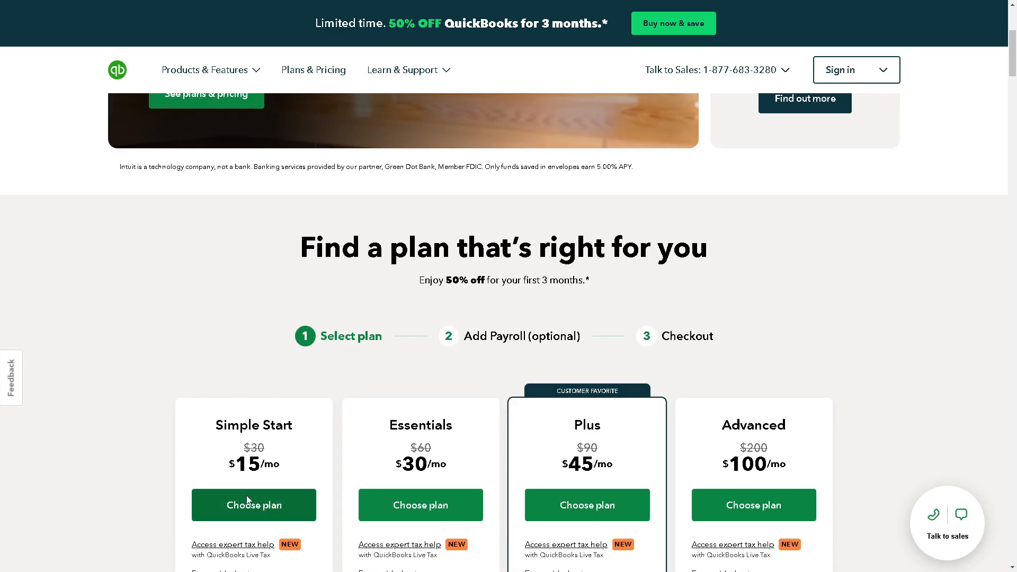
left_click(243, 504)
left_click(290, 383)
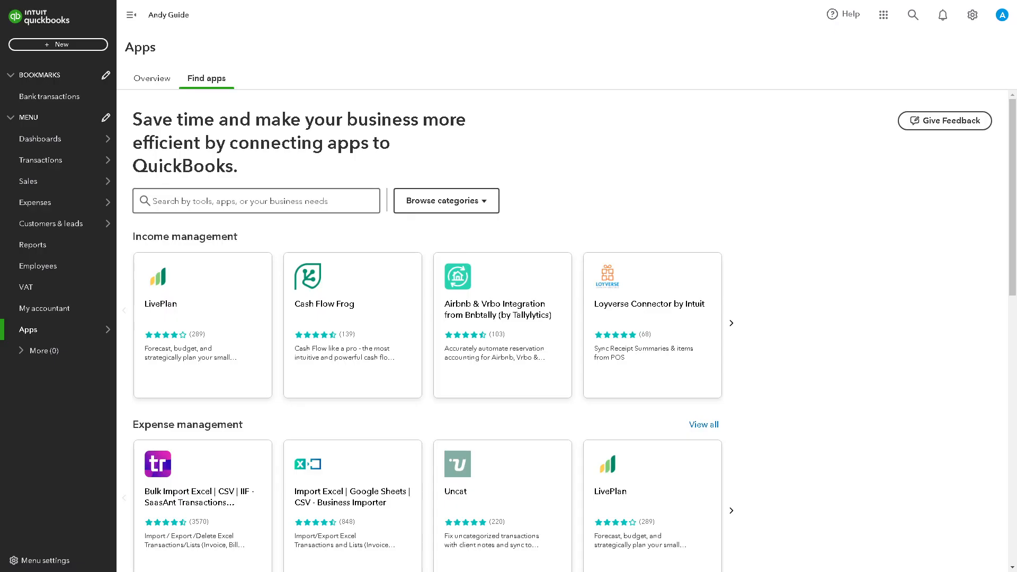
Step: Browse the suggested apps by category, from Income management down to Invoicing
scroll(360, 377, "down", 2)
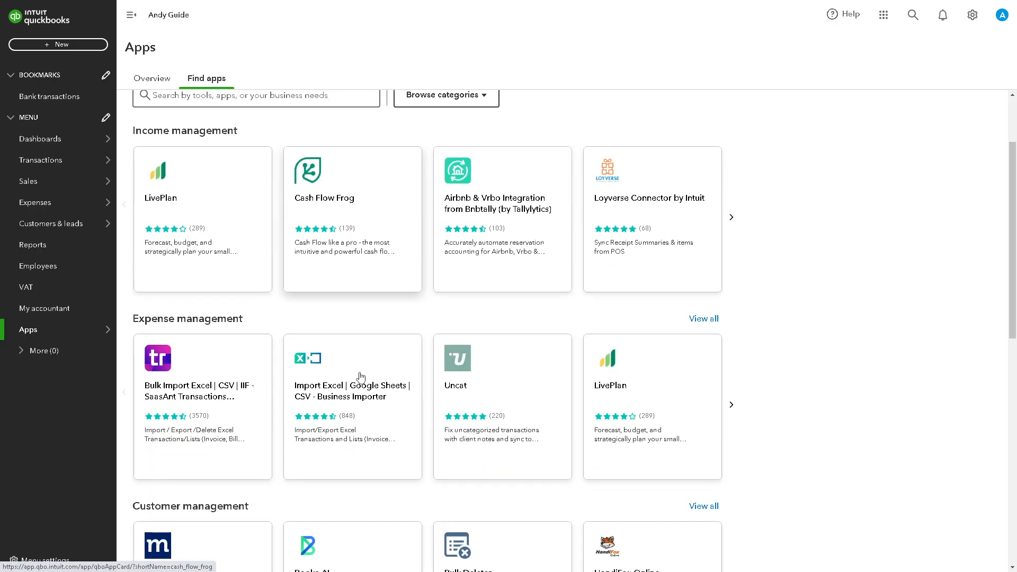
scroll(360, 376, "down", 1)
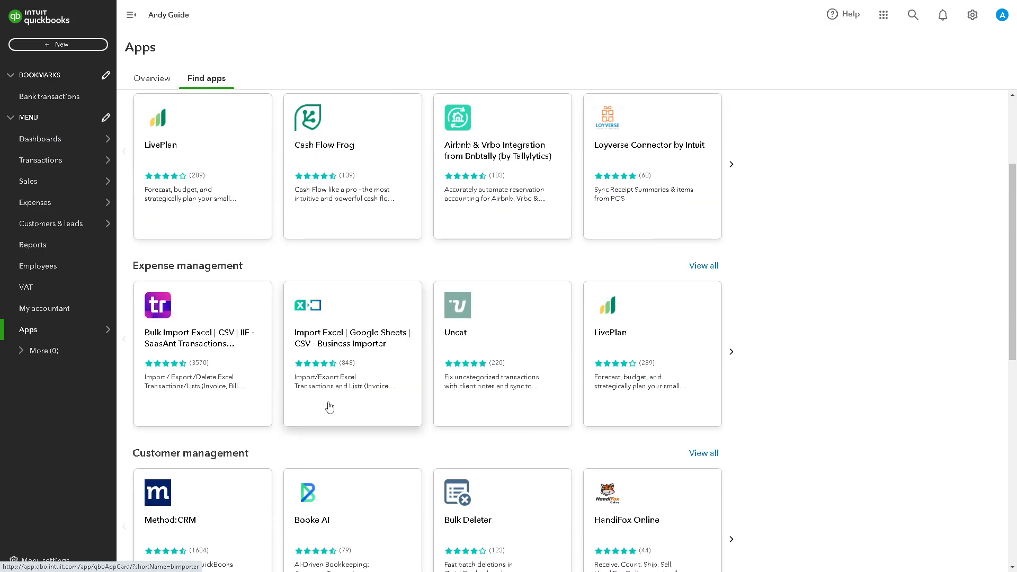
scroll(329, 407, "down", 3)
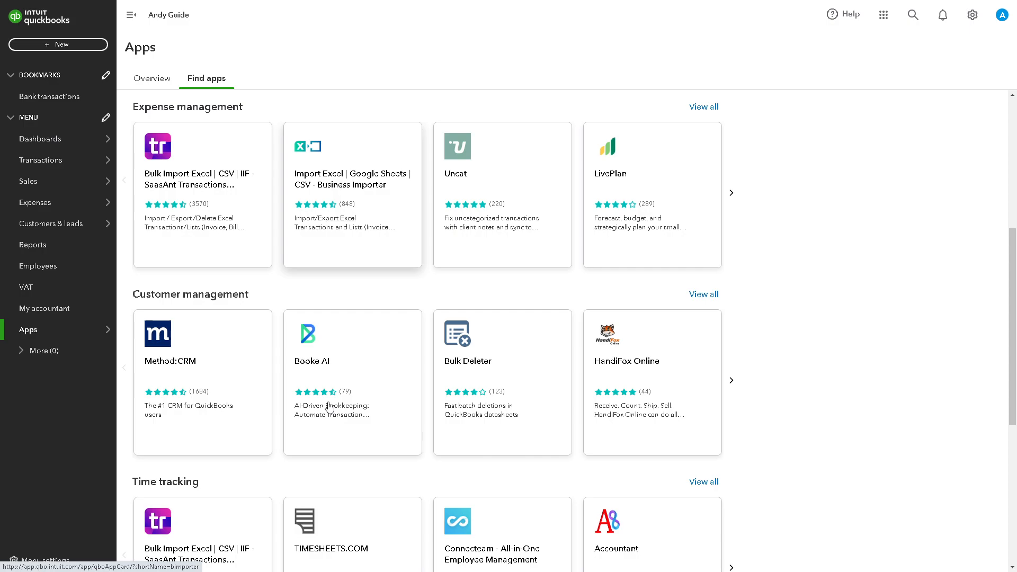
scroll(329, 407, "down", 2)
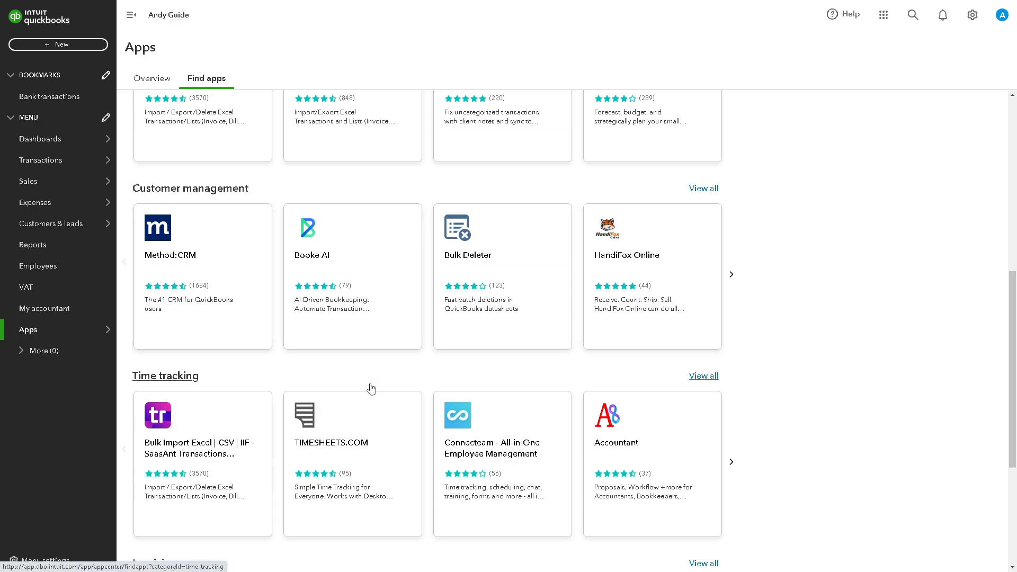
scroll(370, 389, "down", 1)
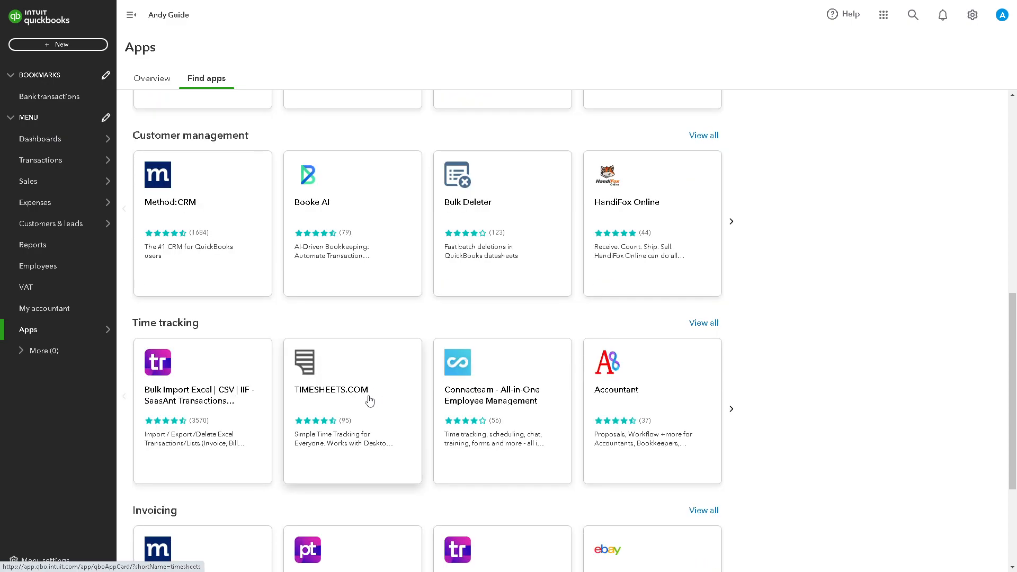
scroll(323, 409, "down", 1)
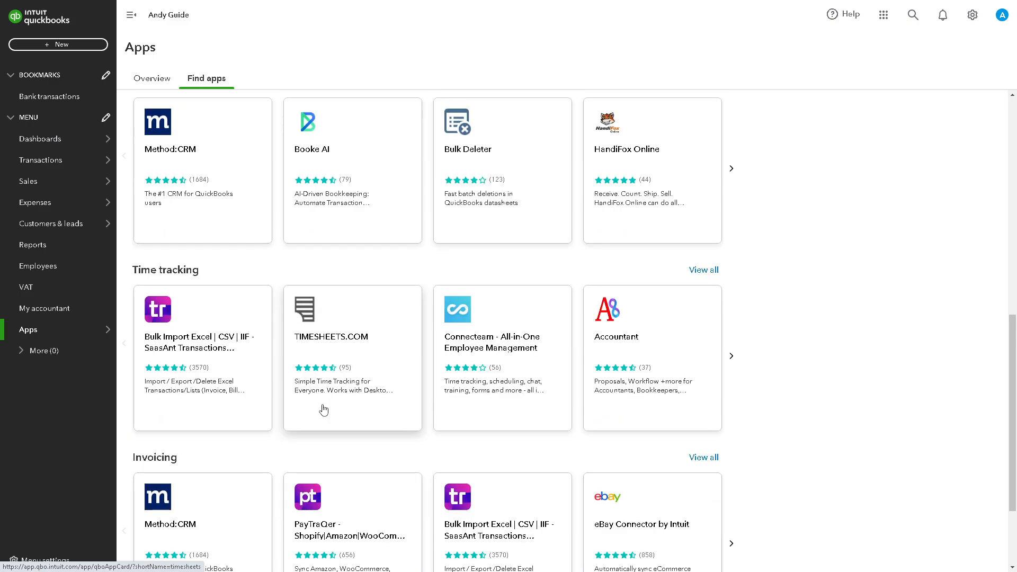
scroll(323, 410, "down", 1)
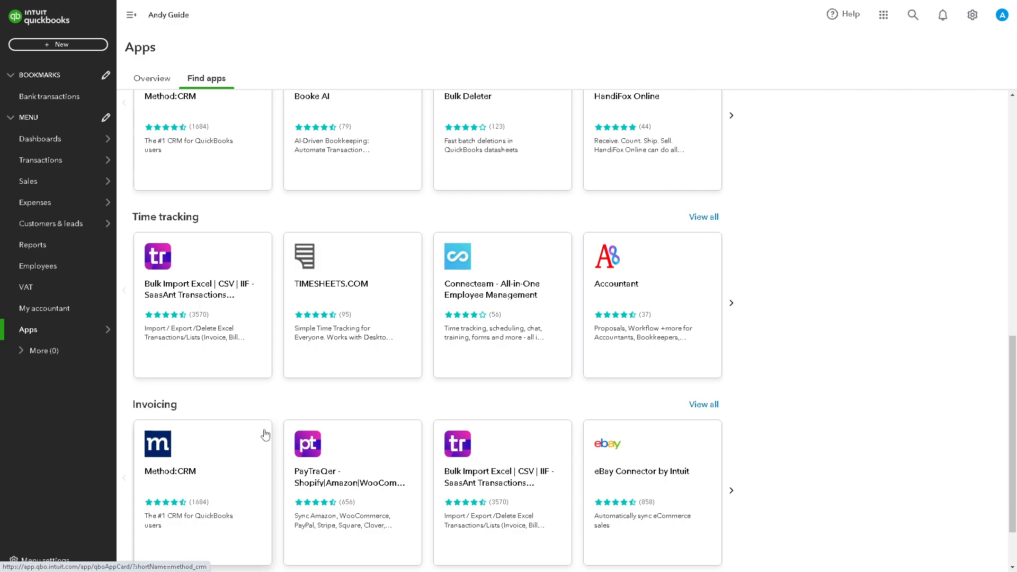
scroll(218, 440, "down", 2)
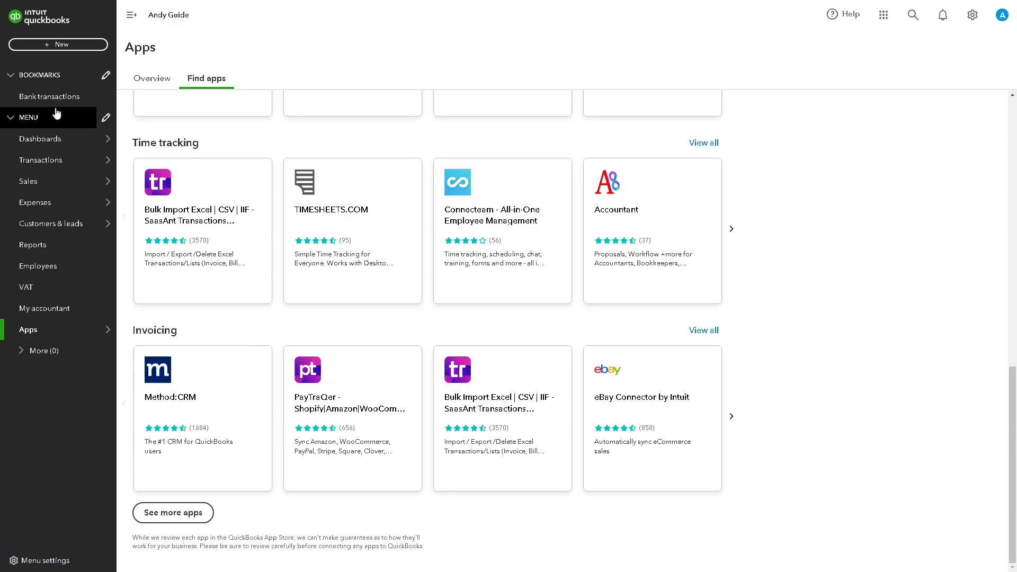
Step: Create a new journal entry and set its journal number to 1233
left_click(78, 47)
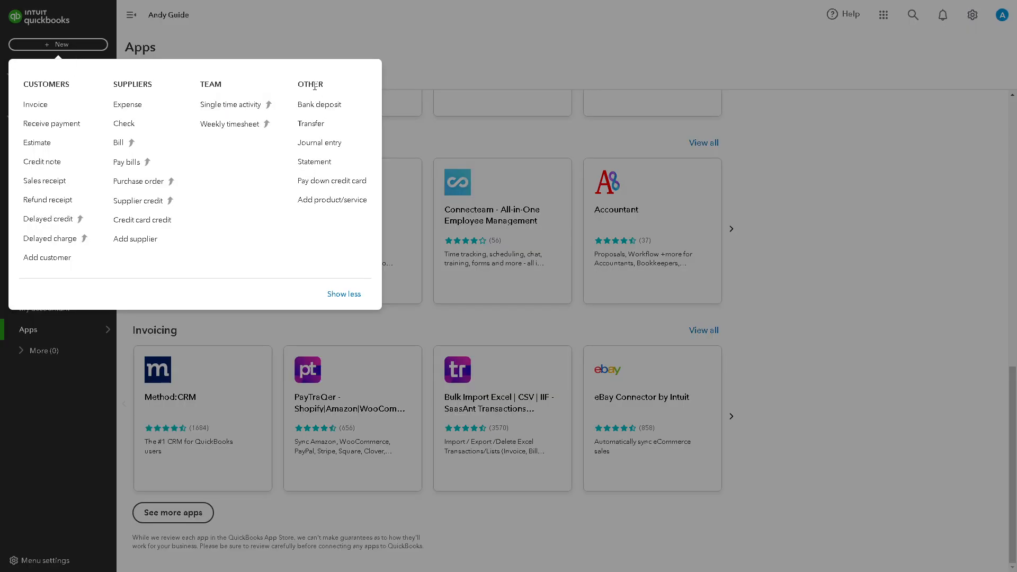
left_click(322, 146)
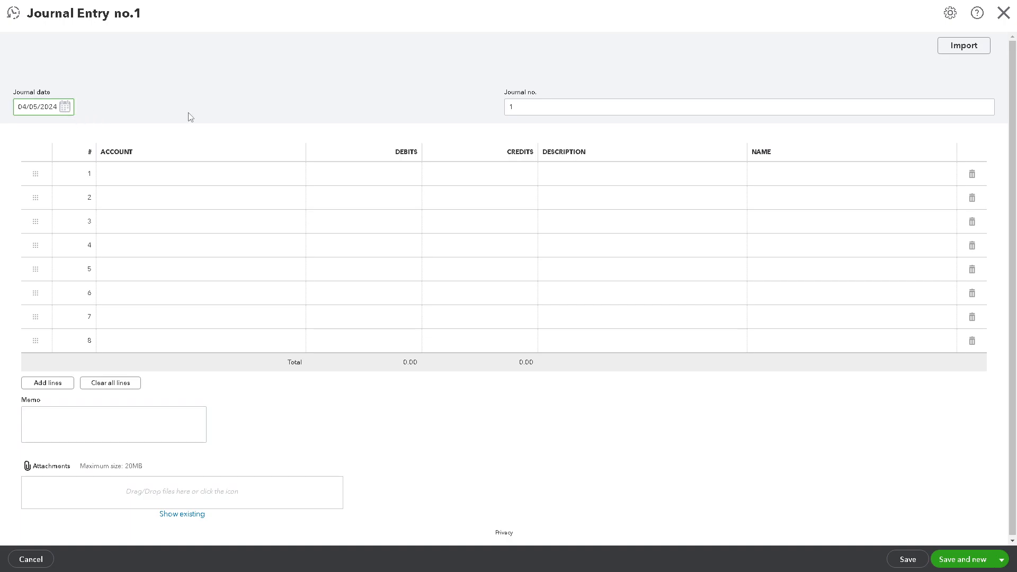
left_click(585, 106)
type("233")
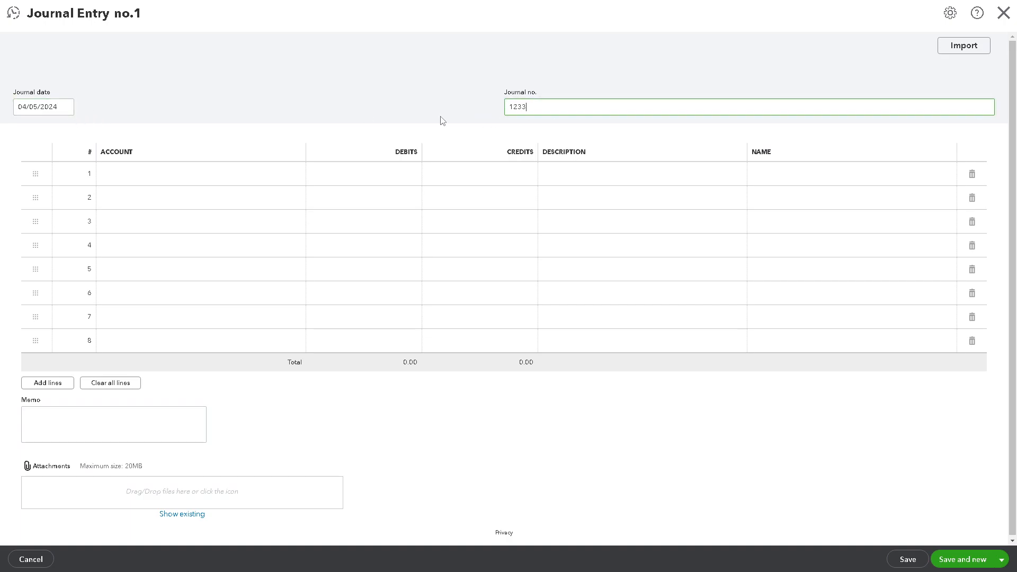
left_click(409, 106)
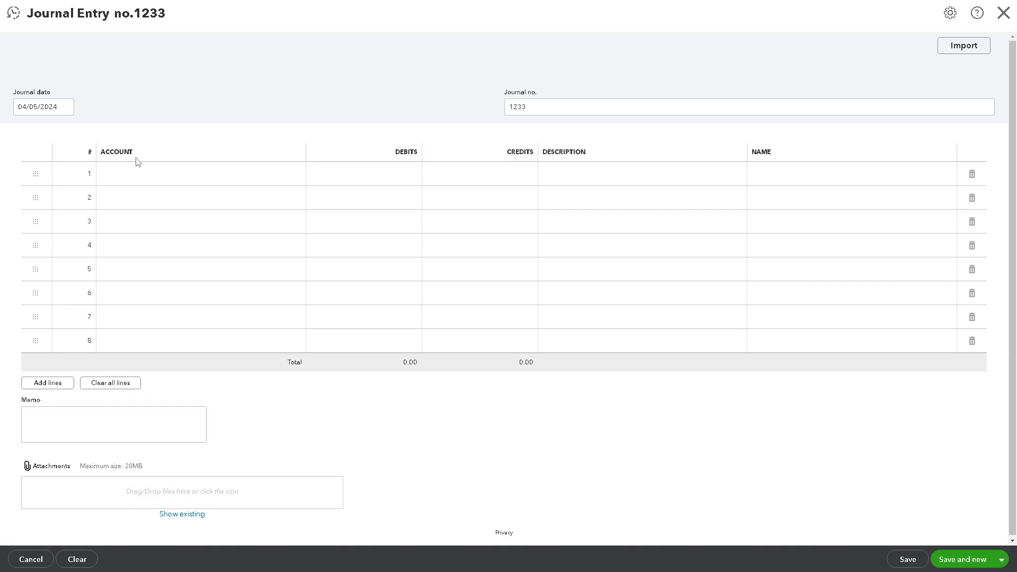
Step: Set the account on line 1 of the journal entry to Cost of sales
left_click(190, 178)
left_click(291, 178)
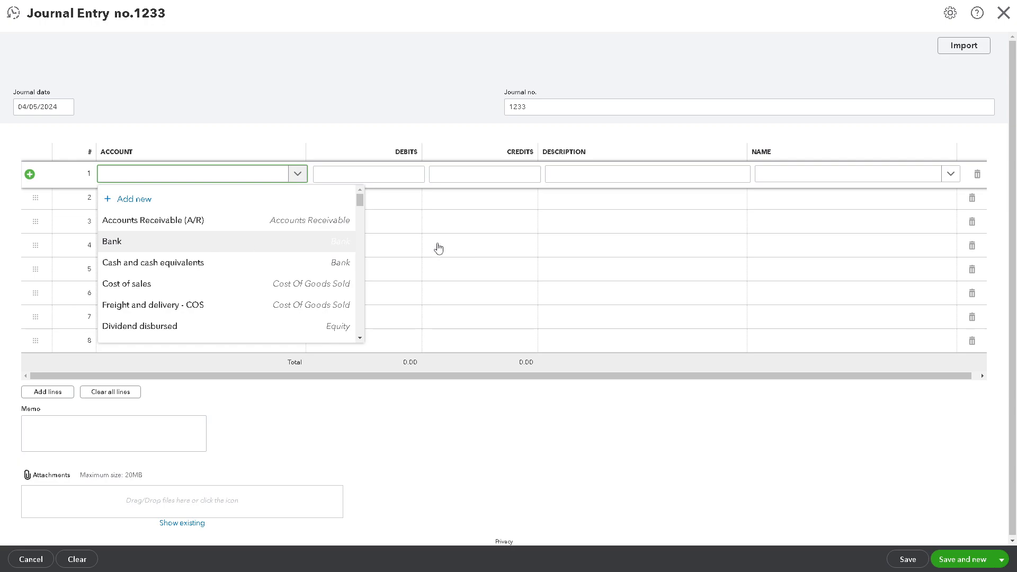
left_click(146, 285)
Step: Set the account on line 2 of the journal entry to Dues and subscriptions
left_click(289, 206)
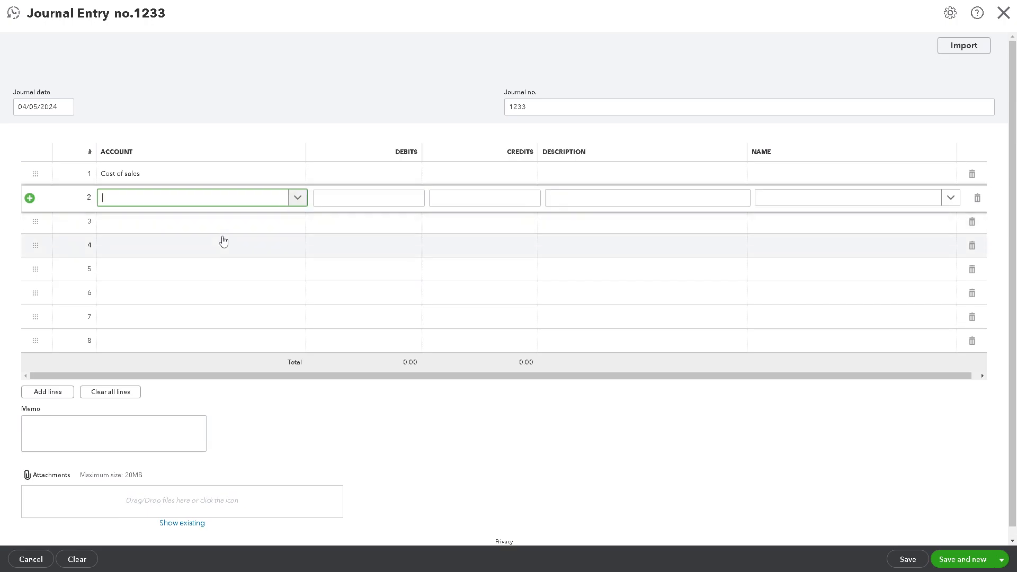
left_click(300, 204)
scroll(164, 323, "down", 3)
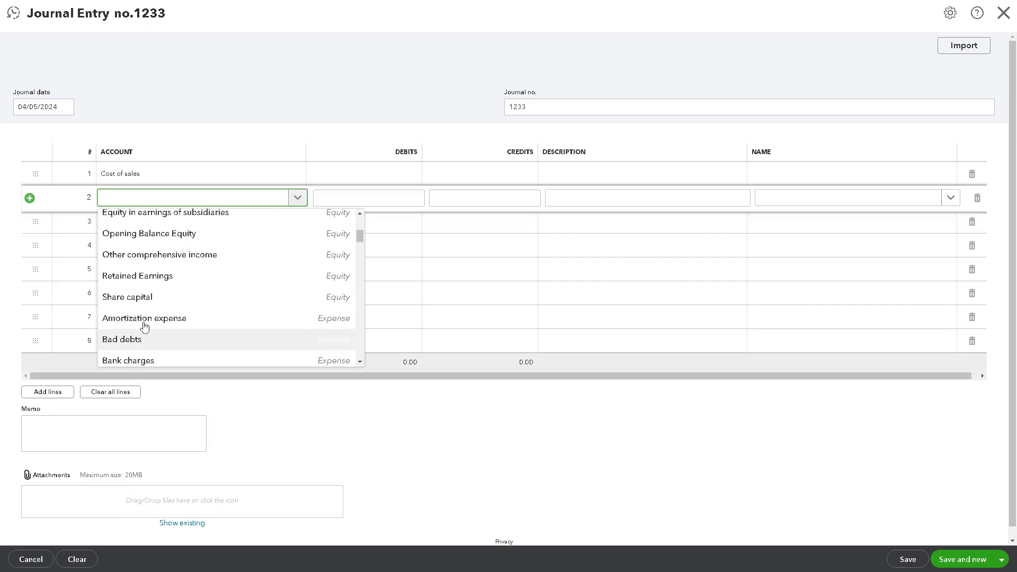
scroll(144, 312, "down", 2)
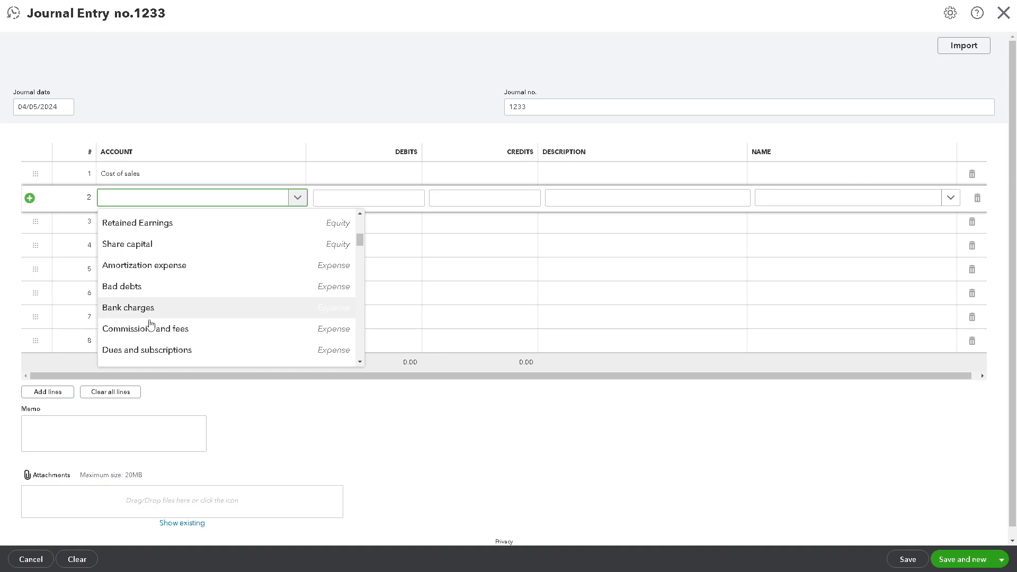
left_click(147, 350)
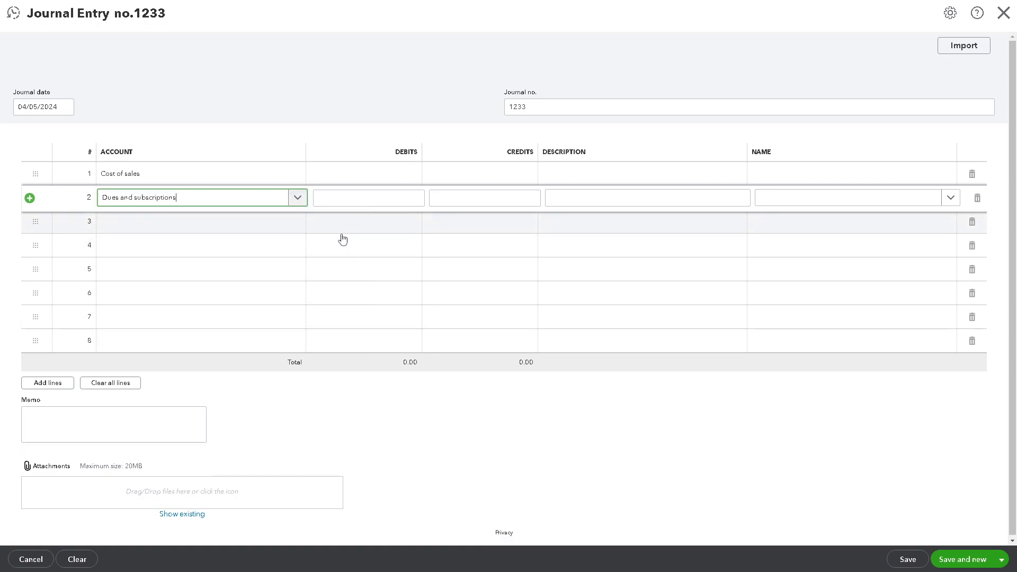
Step: Set the account on line 3 of the journal entry to Freight and delivery - COS
left_click(284, 228)
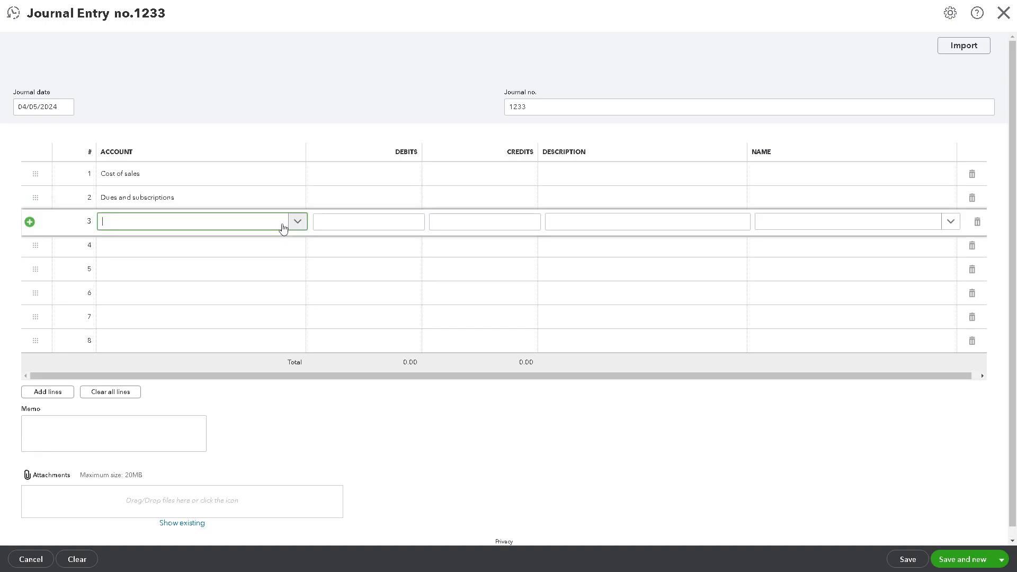
left_click(290, 225)
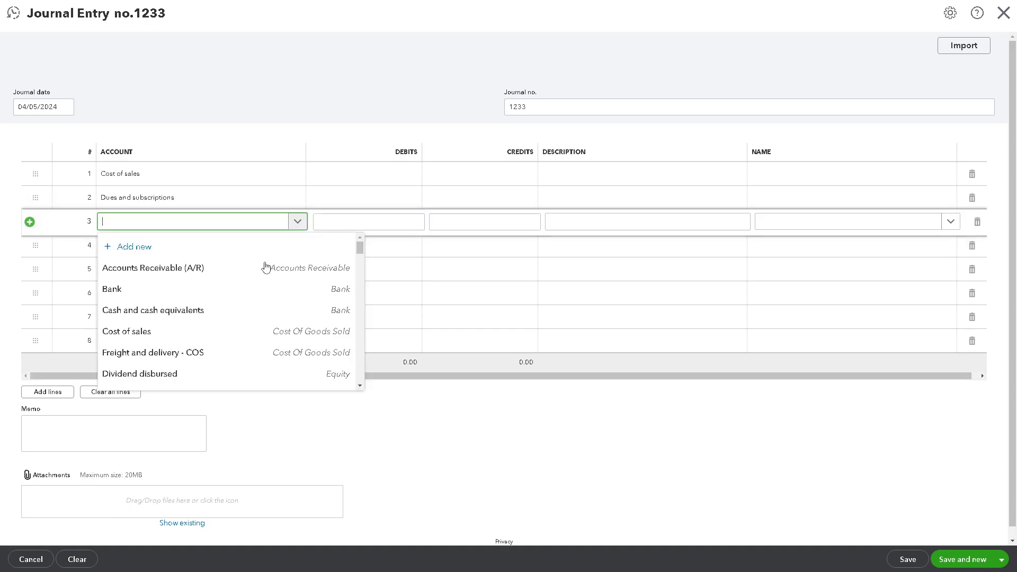
left_click(168, 353)
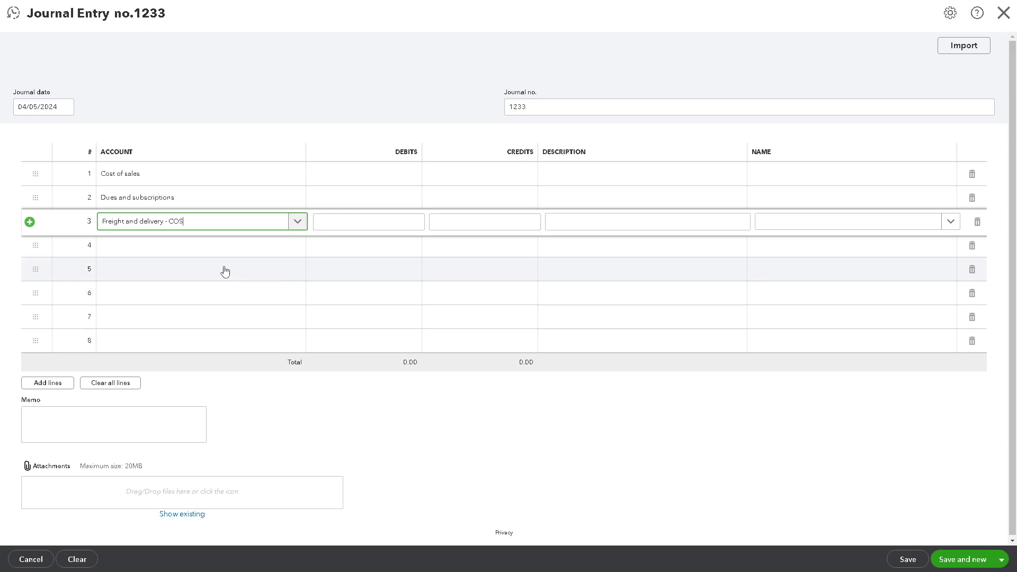
Step: Enter debits of 1,000 for Cost of sales, 20 for Dues and subscriptions, and 100 for Freight and delivery - COS
left_click(407, 174)
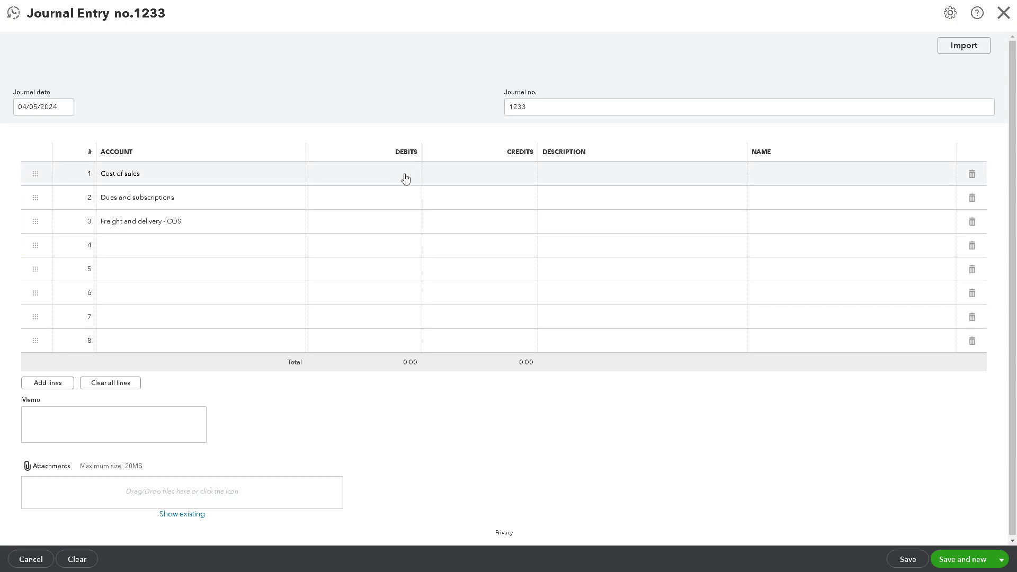
type("2233")
left_click(408, 198)
left_click(403, 176)
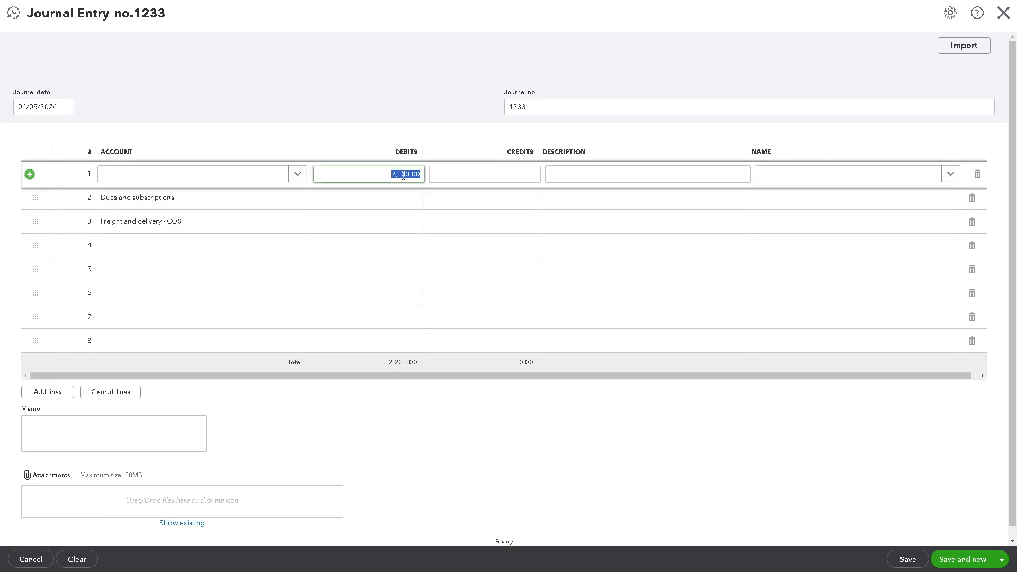
type("1000")
left_click(399, 200)
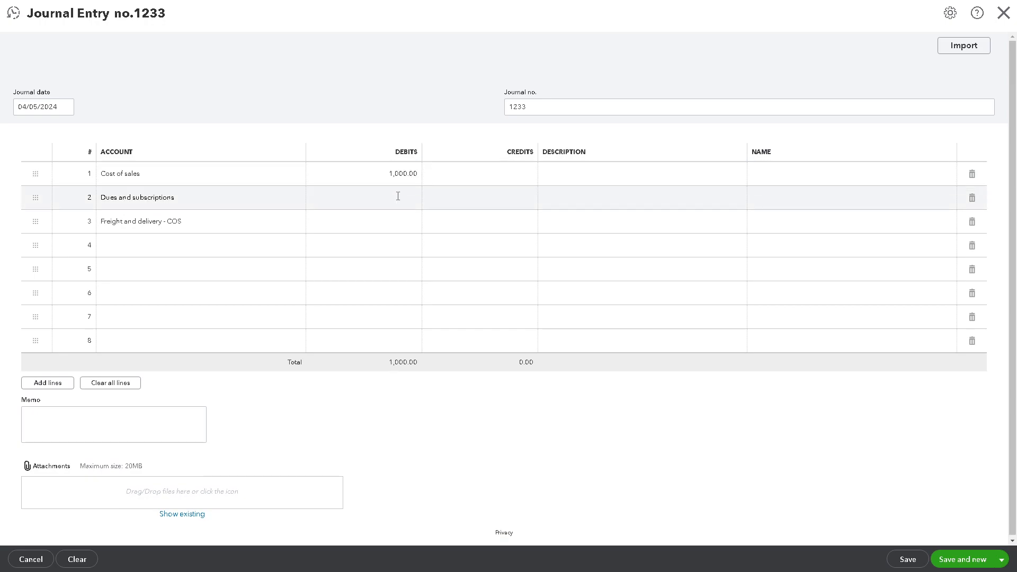
type("20")
left_click(393, 221)
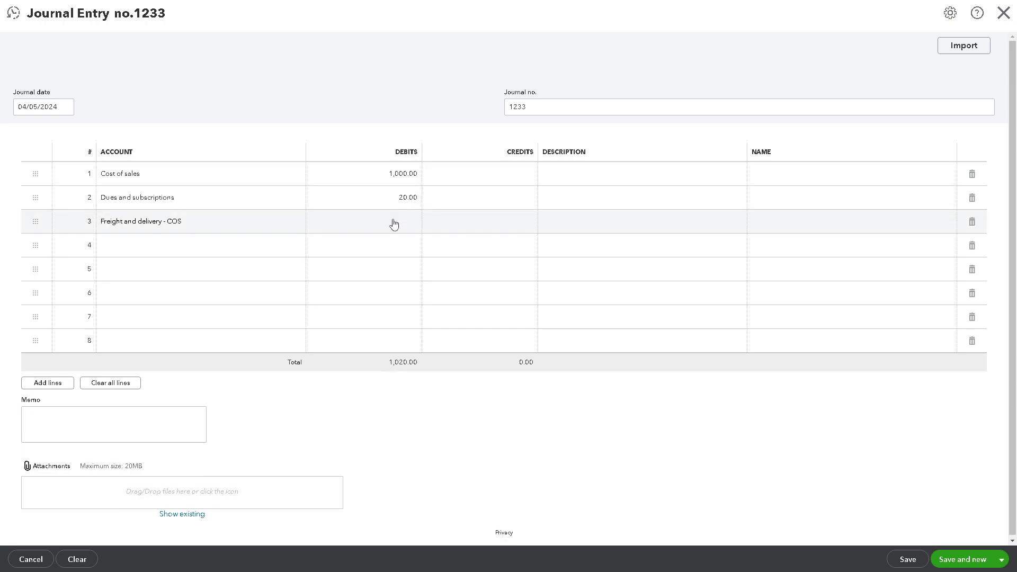
type("1,00")
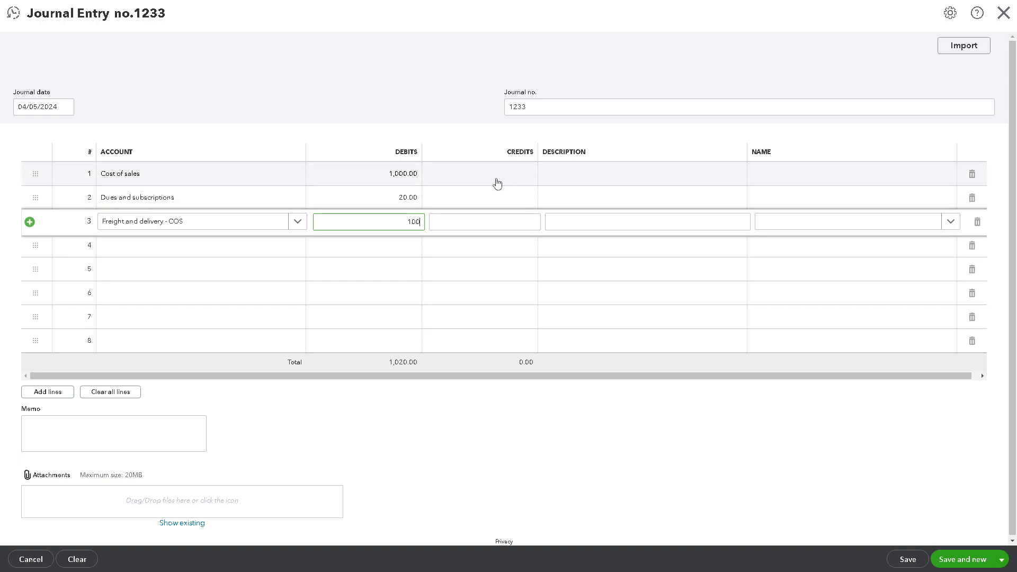
Step: Enter credits of 20 for Cost of sales, 10 for Dues and subscriptions, and 50 for Freight and delivery - COS
left_click(495, 177)
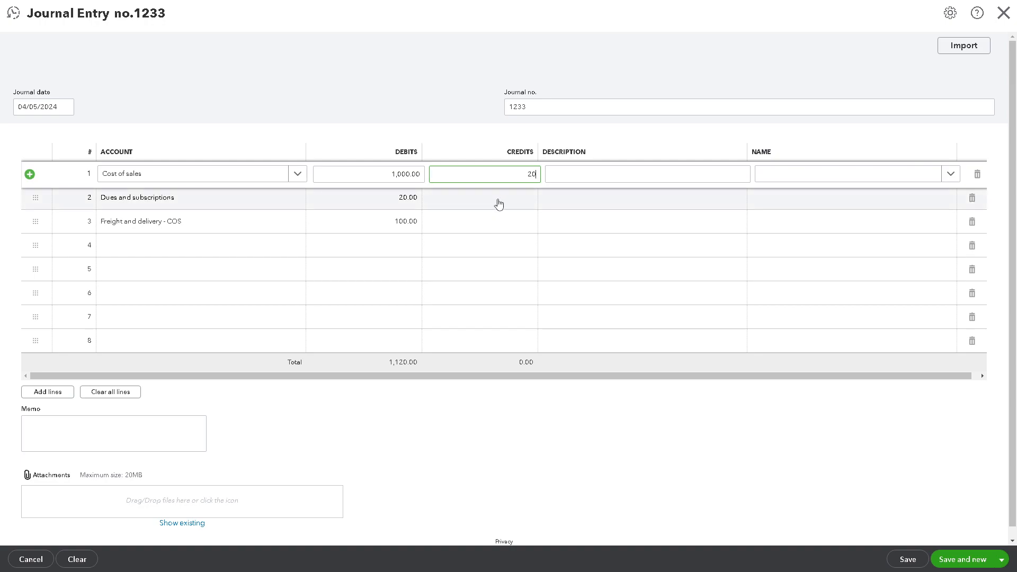
left_click(499, 200)
type("10")
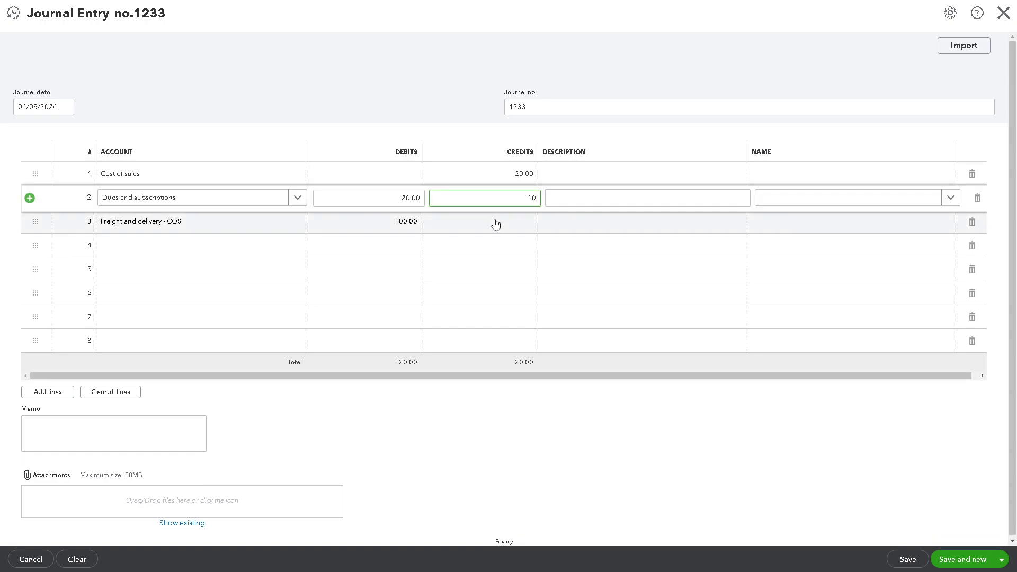
left_click(496, 220)
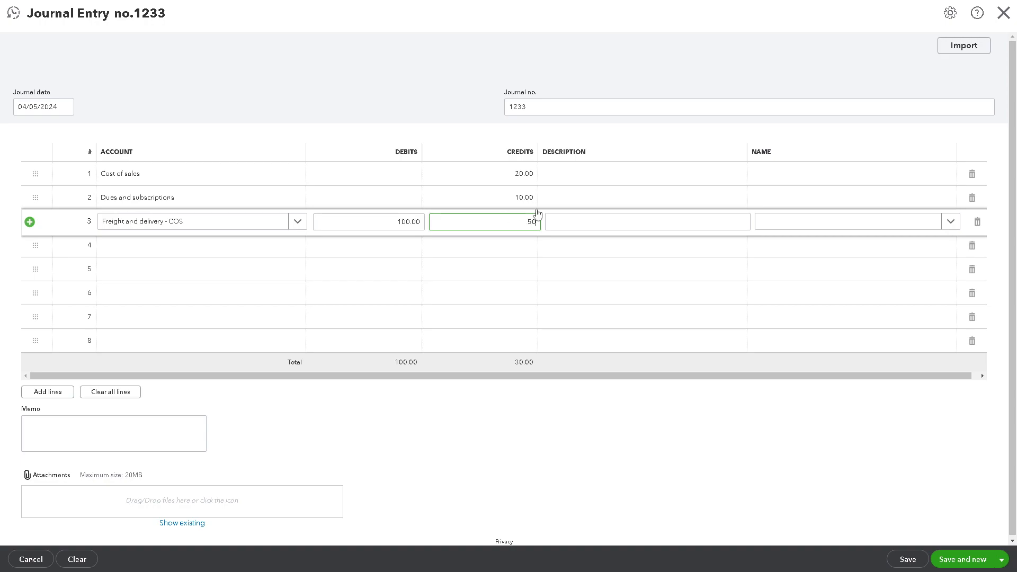
Step: Enter the description "How to use journal entries in QuickBooks Online" on lines 1, 2 and 3
left_click(615, 173)
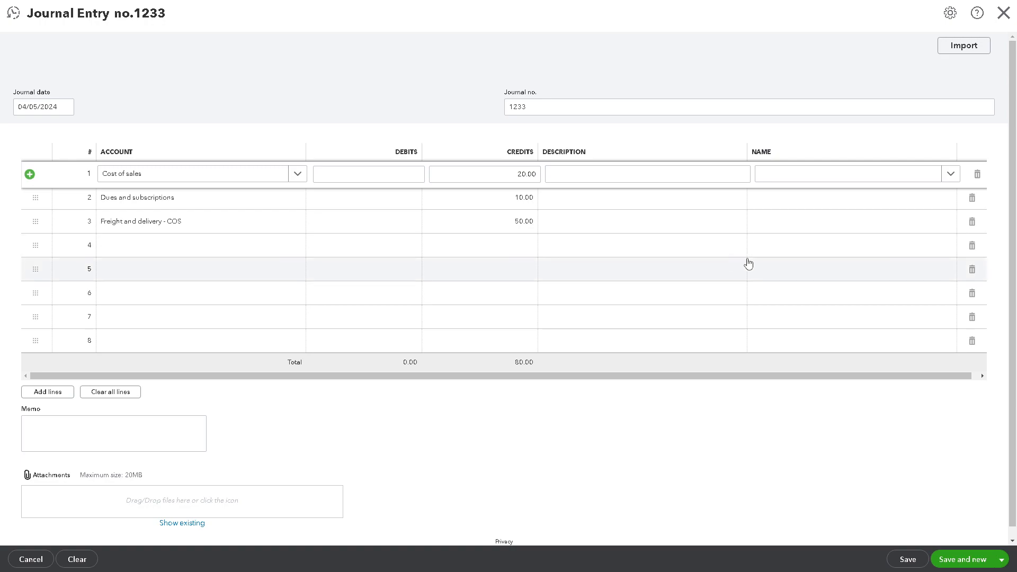
left_click(574, 171)
type("How to use journal entries in QuickBooks Online")
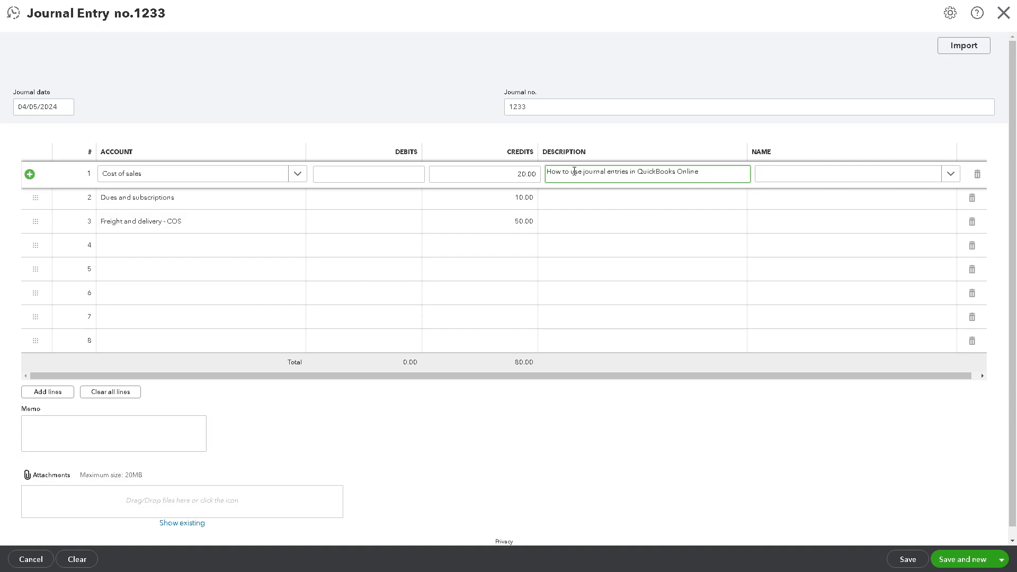
left_click(573, 202)
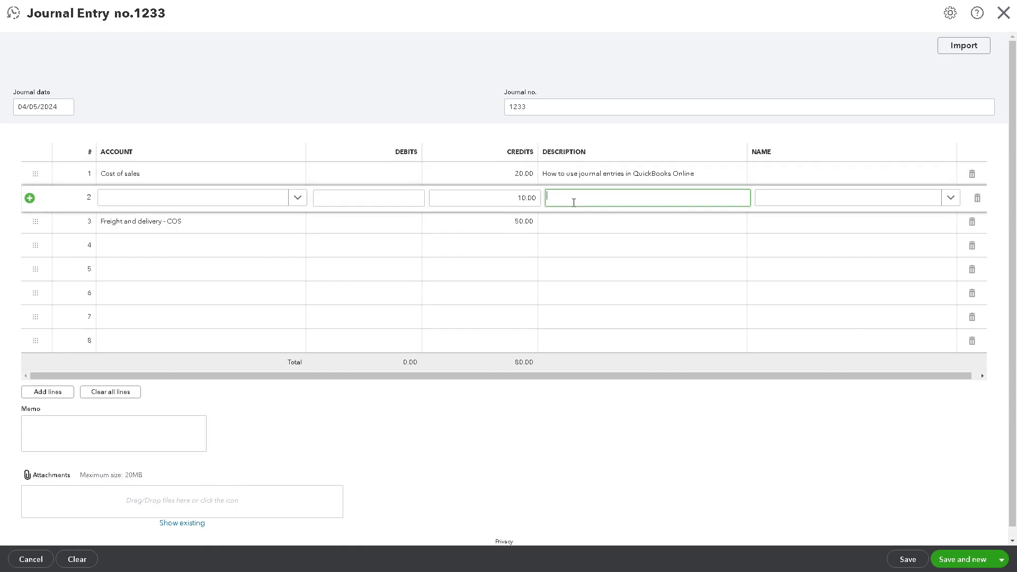
type("How to use journal entries in QuickBooks Online")
left_click(584, 221)
type("How to use journal entries in QuickBooks Online")
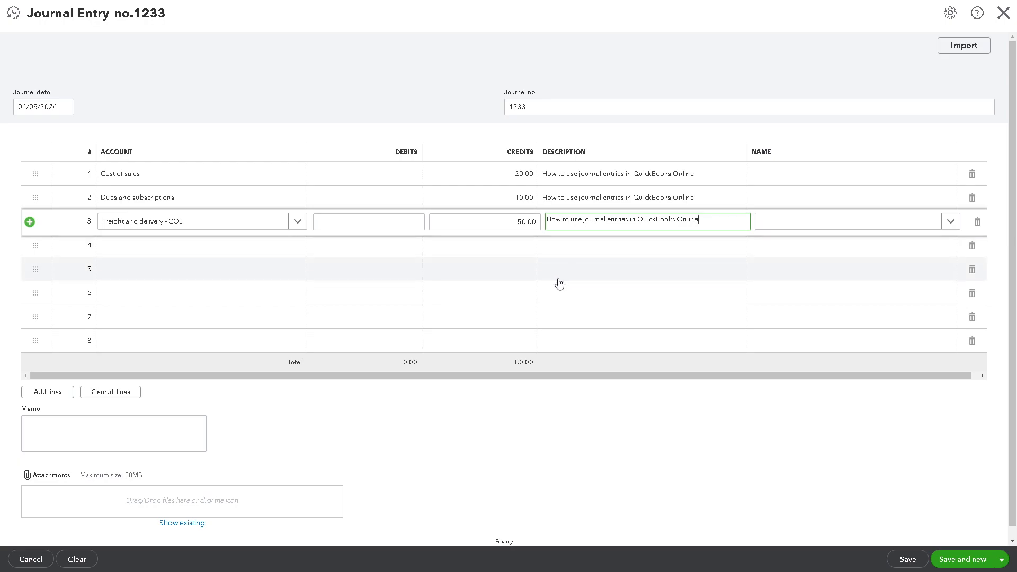
Step: Assign the listed customer as the name on line 1, and the second and fourth listed suppliers on lines 2 and 3
left_click(776, 177)
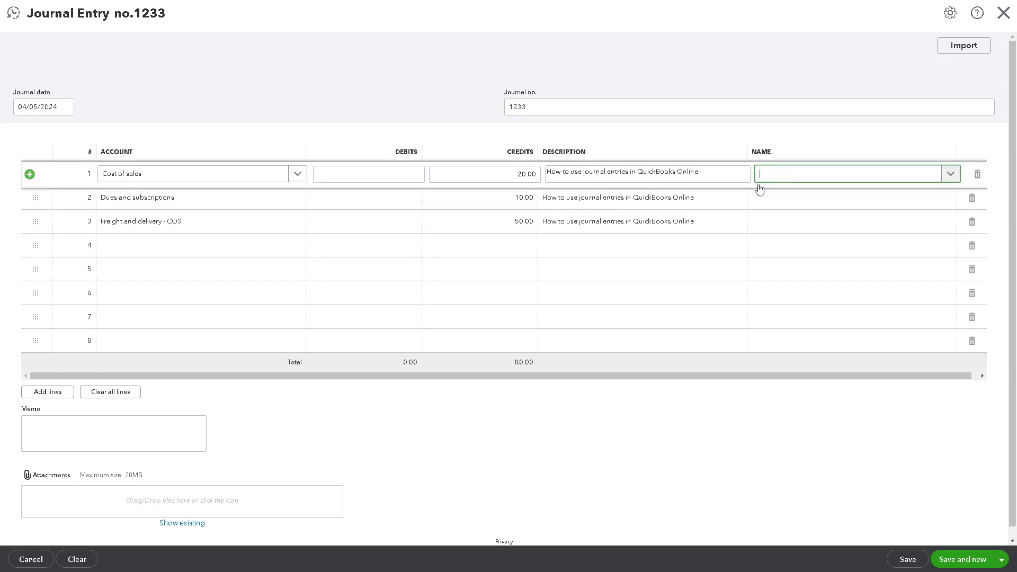
left_click(950, 174)
left_click(811, 222)
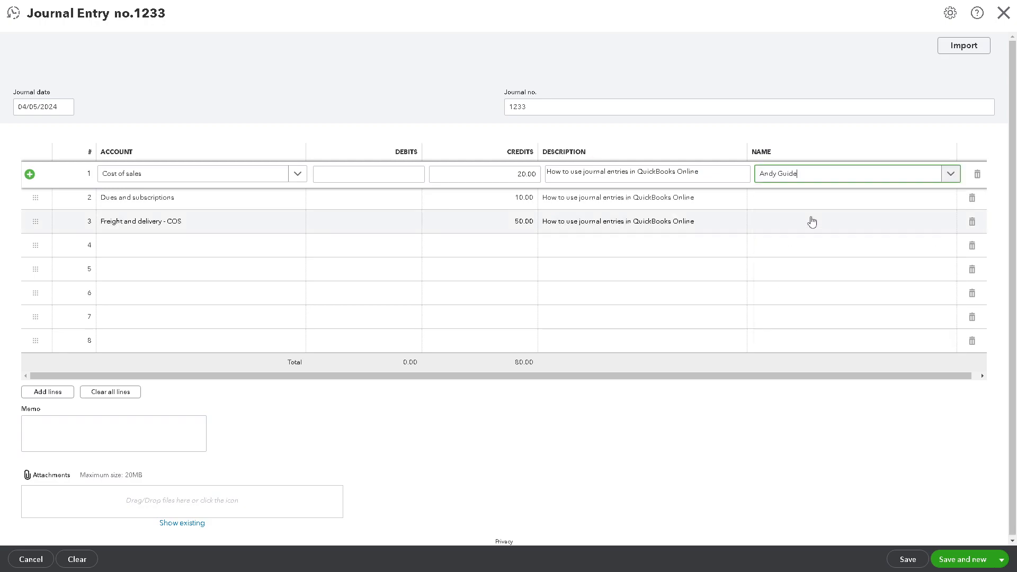
left_click(949, 200)
left_click(950, 198)
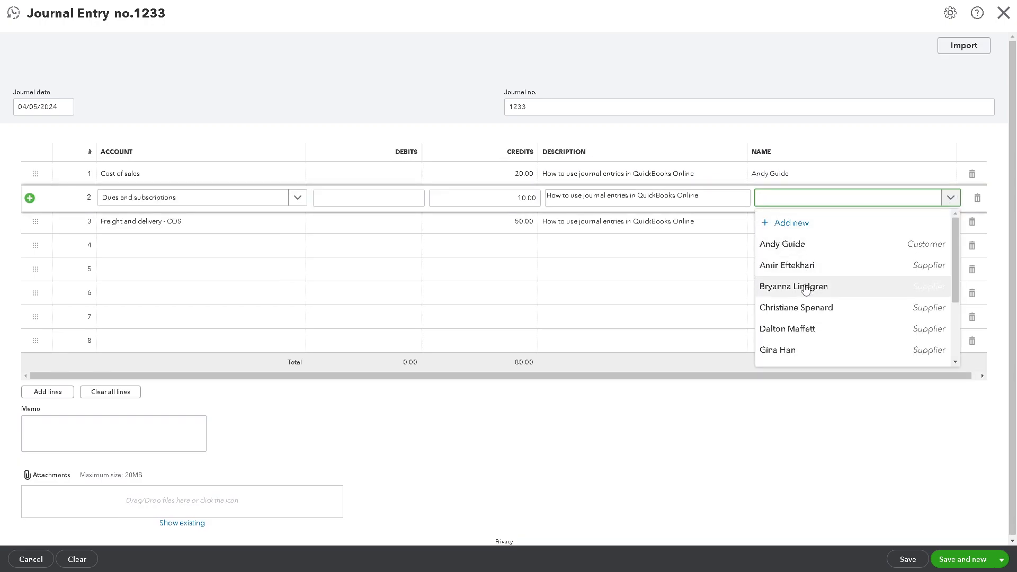
left_click(805, 285)
left_click(947, 229)
left_click(949, 224)
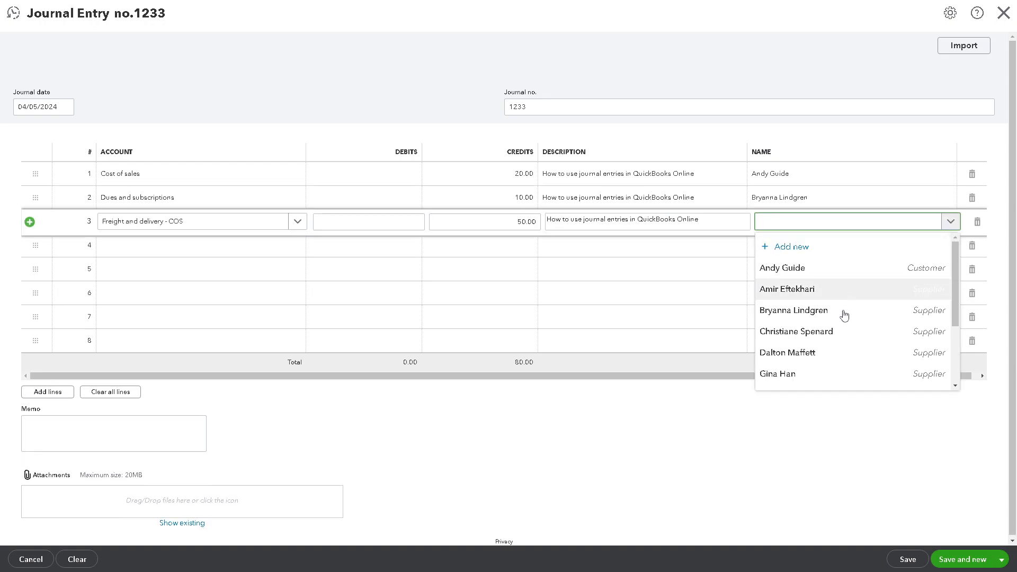
left_click(817, 353)
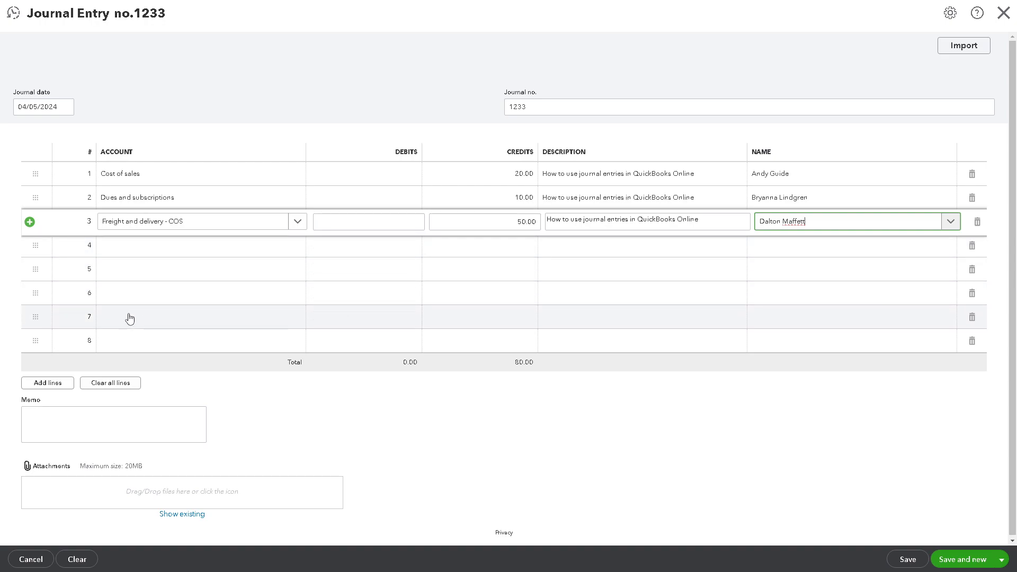
Step: Add eight more blank lines to the journal entry and clear all of its lines
left_click(60, 386)
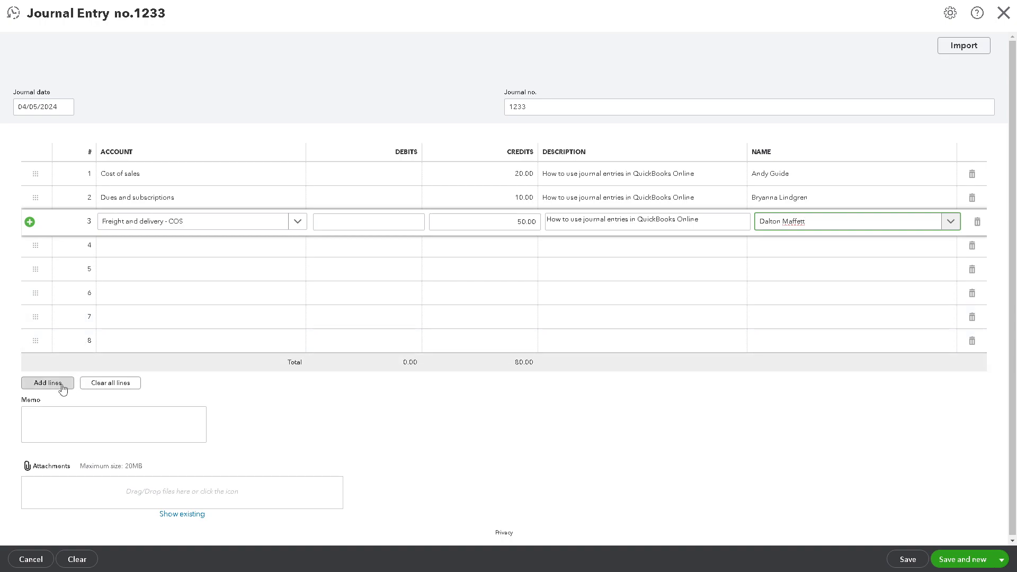
scroll(88, 381, "down", 2)
scroll(106, 402, "down", 1)
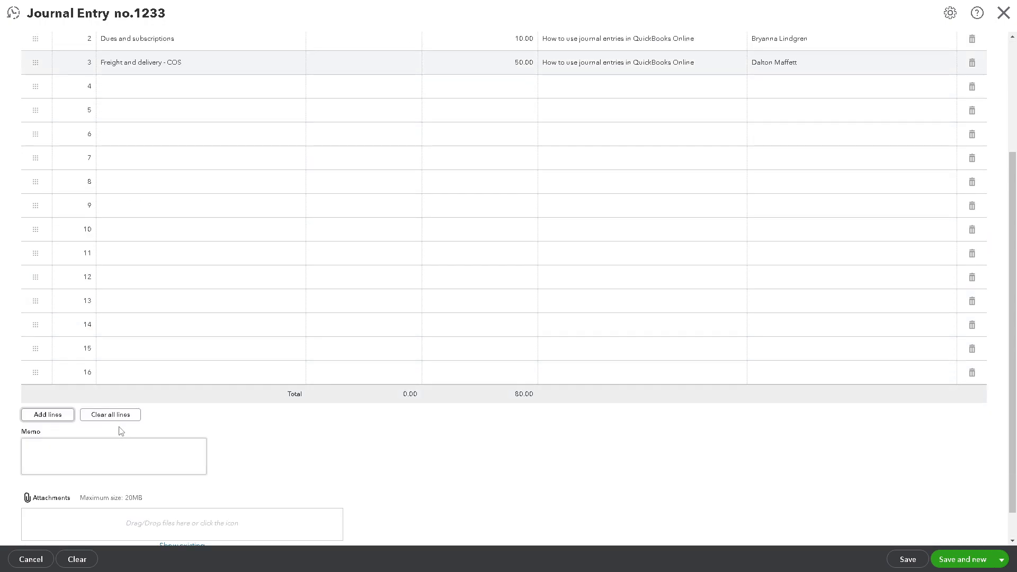
left_click(120, 416)
Step: Enter "How to use journal entries in QuickBooks Online" as the memo of the journal entry
left_click(102, 419)
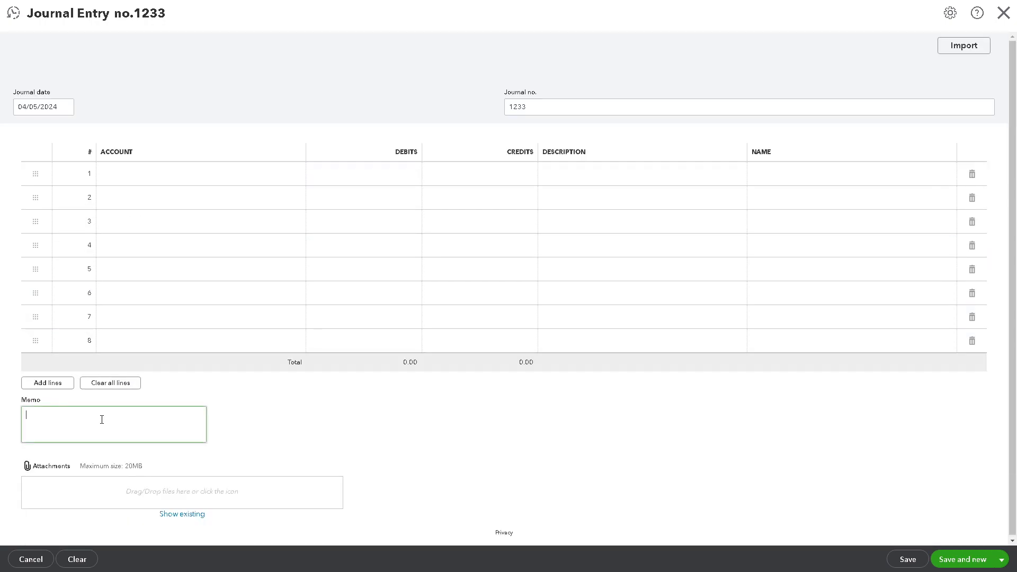
type("How to use journal entries in QuickBooks Online")
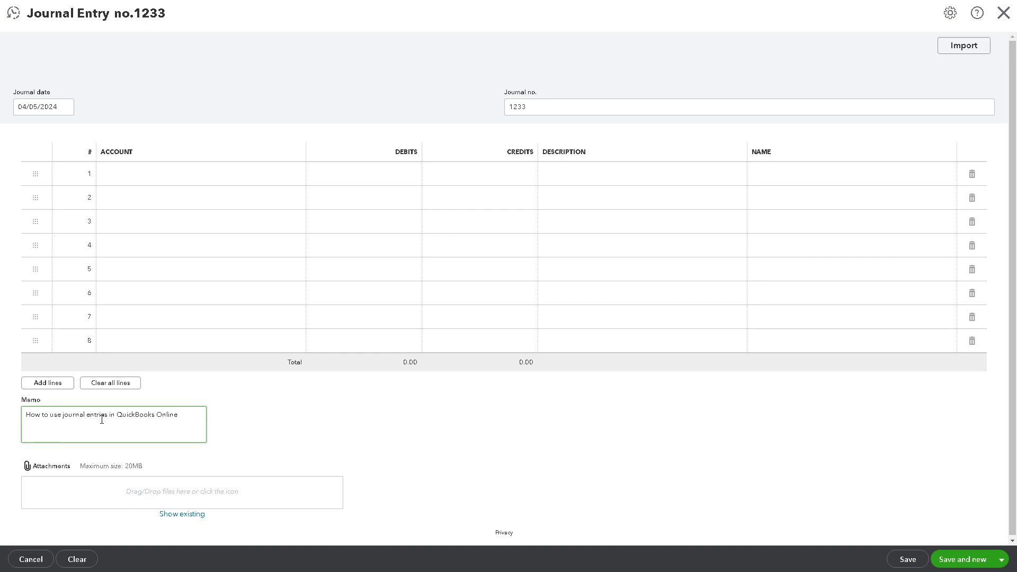